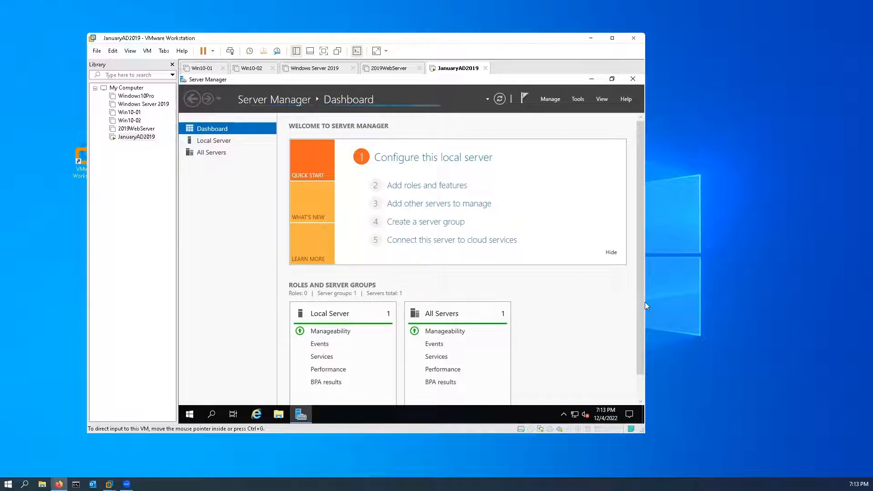
Open the Internet Protocol Version 4 (TCP/IPv4) properties of the Ethernet0 network adapter.
left_click(574, 417)
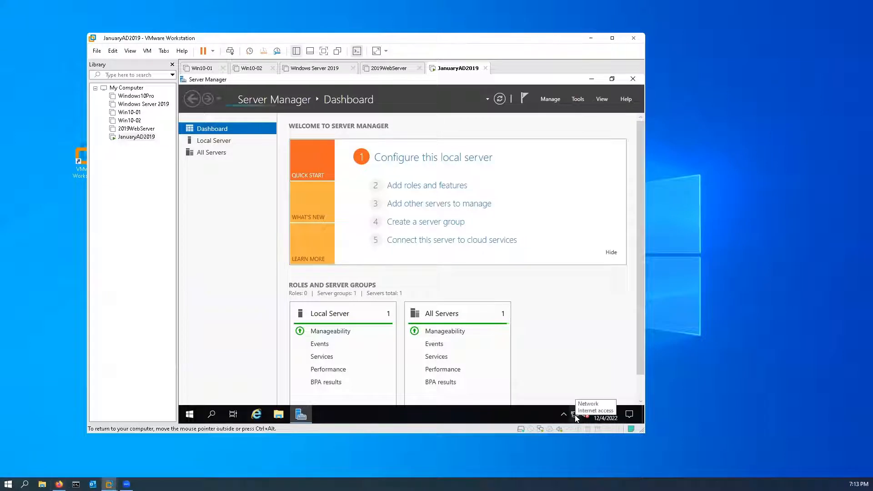
right_click(575, 417)
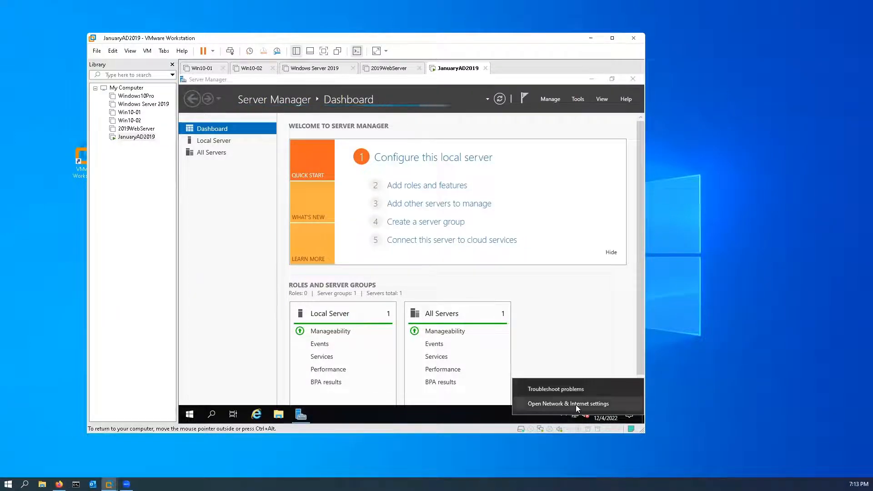
left_click(574, 404)
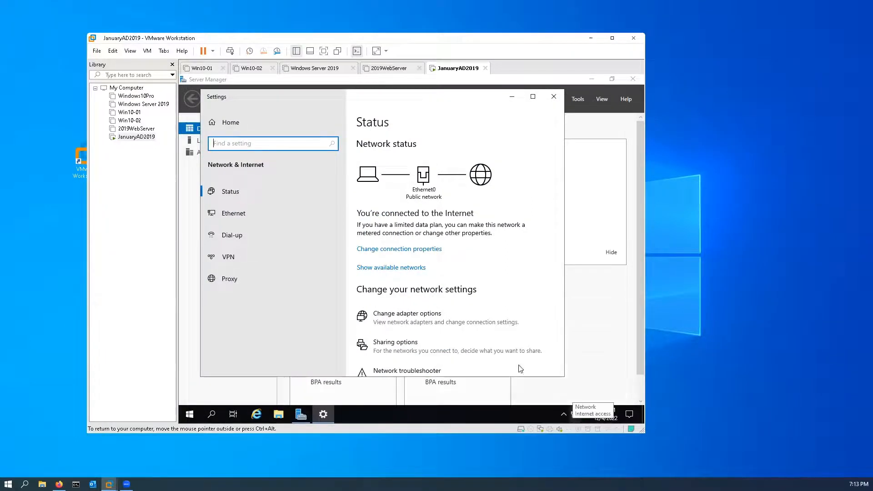
left_click(412, 319)
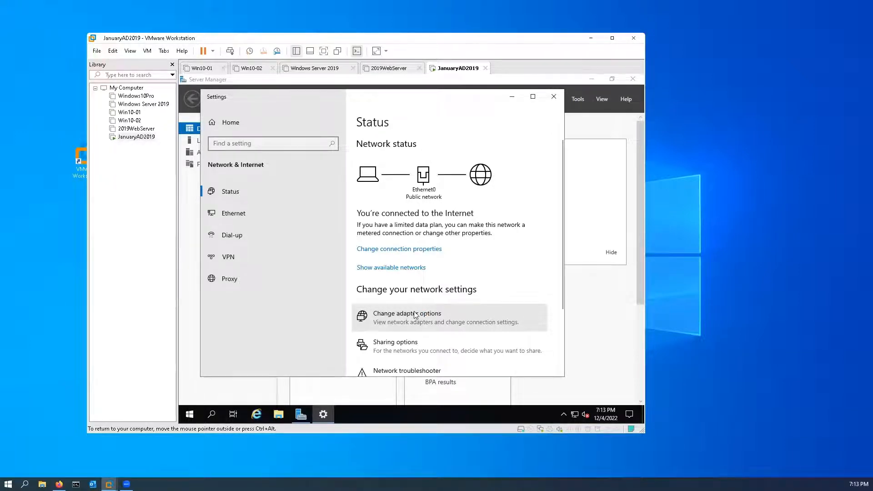
left_click(415, 315)
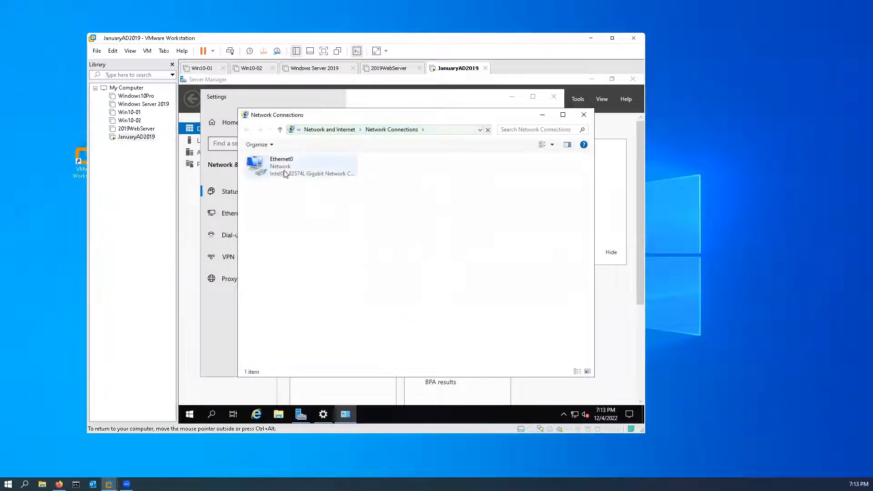
right_click(284, 171)
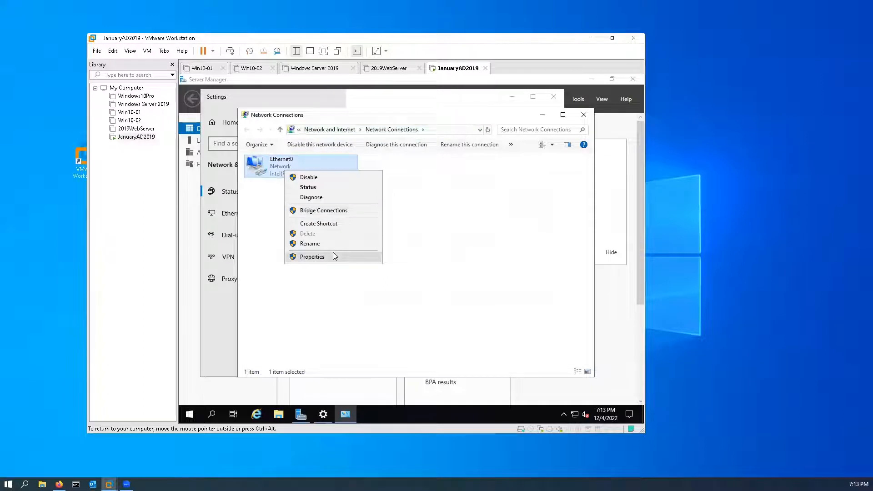
left_click(334, 255)
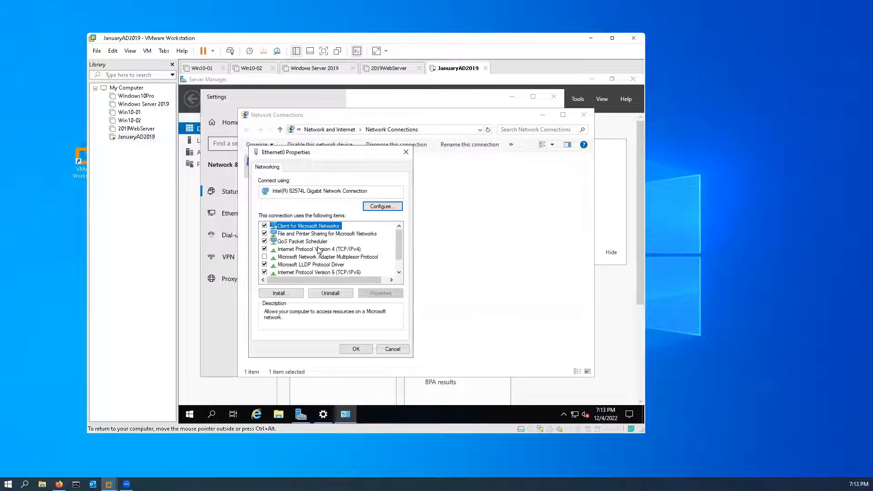
left_click(318, 248)
left_click(381, 293)
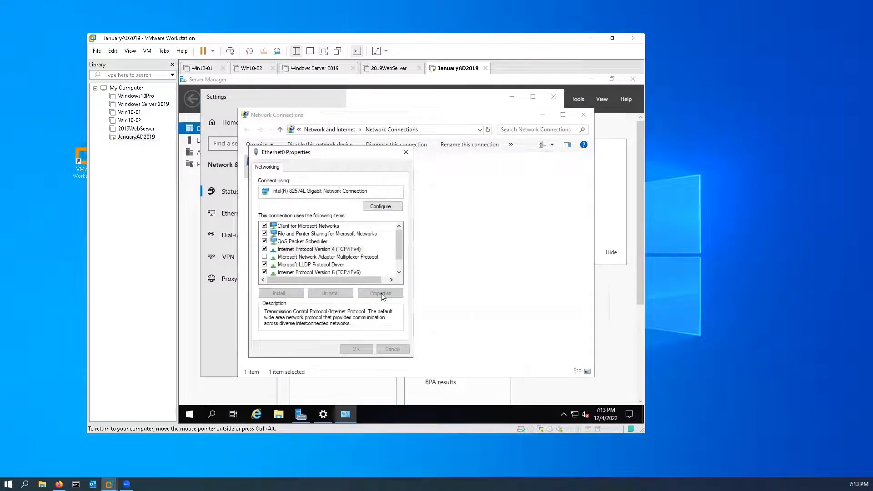
Assign the adapter the static IP address 192.168.10.10 with subnet mask 255.255.255.0.
left_click(291, 253)
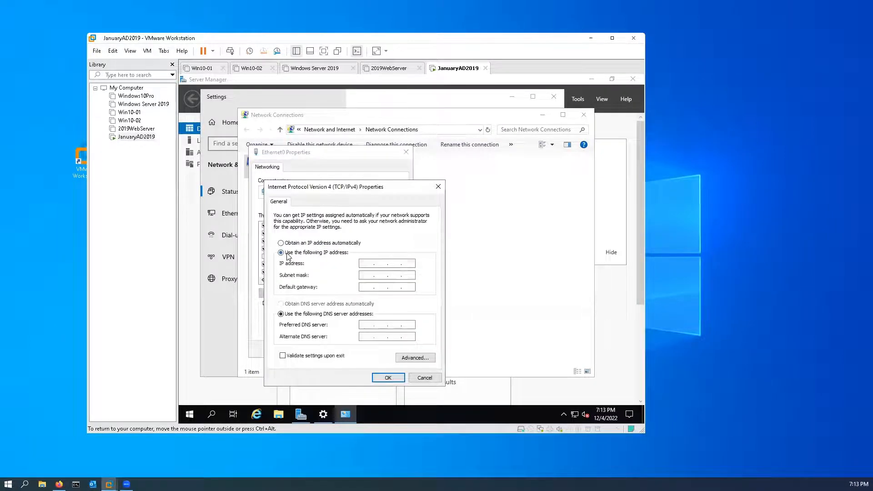
left_click(368, 263)
type("192 . 168 . 10 . 10")
left_click(366, 275)
Set the preferred DNS server to 127.0.0.1, accept the adapter settings and close the network windows.
type("127.0.0.")
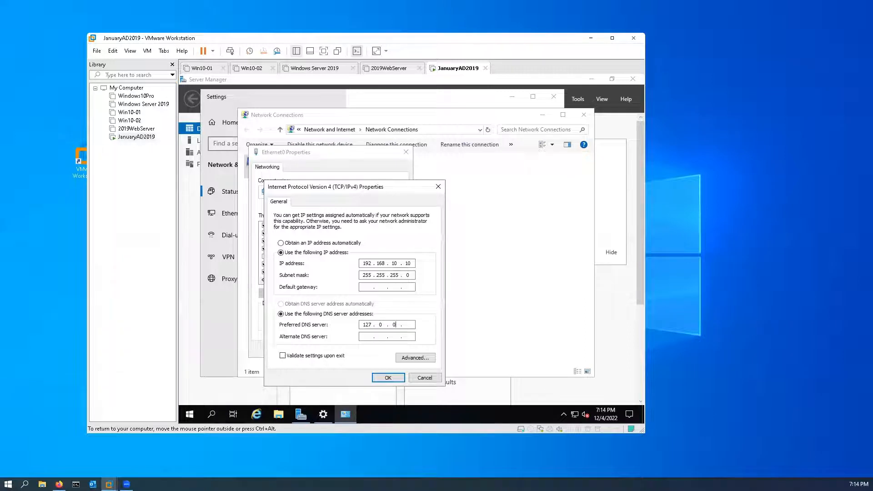
type("1")
left_click(388, 378)
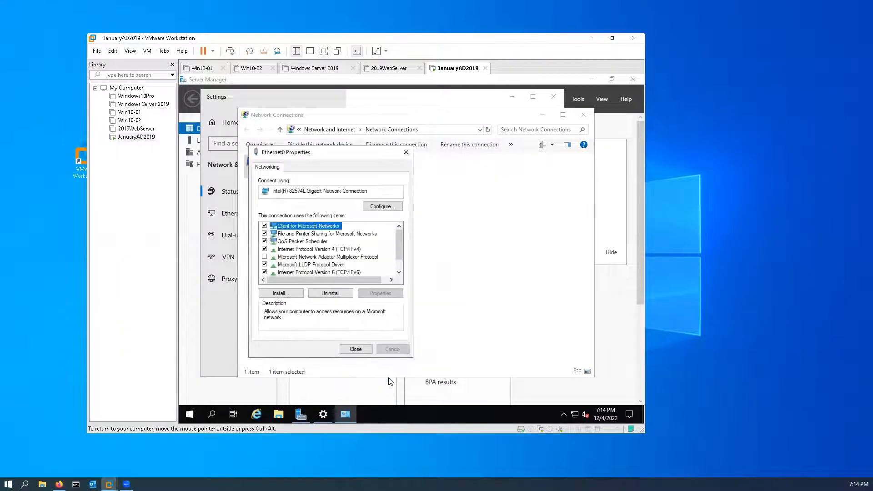
left_click(356, 350)
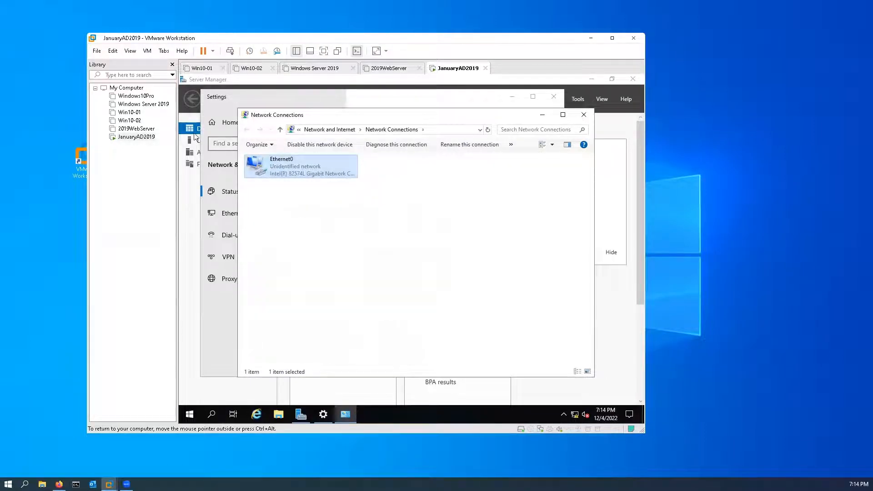
left_click(583, 115)
left_click(553, 97)
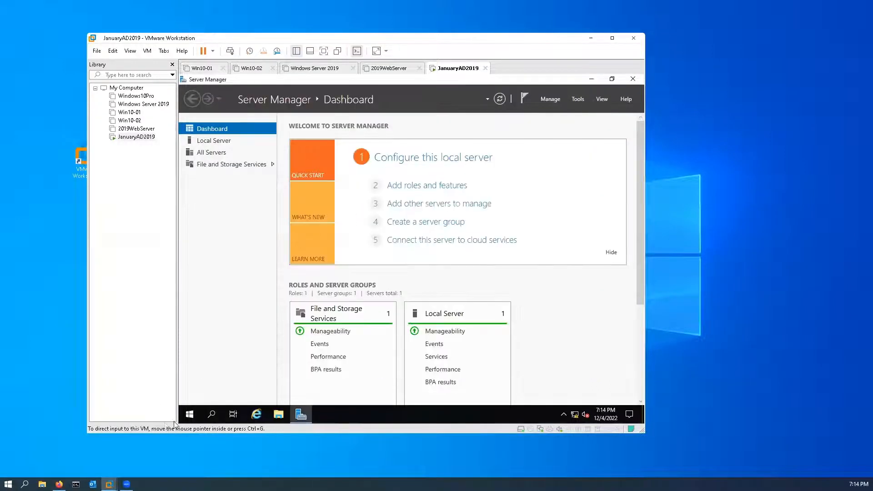
Open the Computer Name/Domain Changes dialog from the server's system information.
right_click(186, 415)
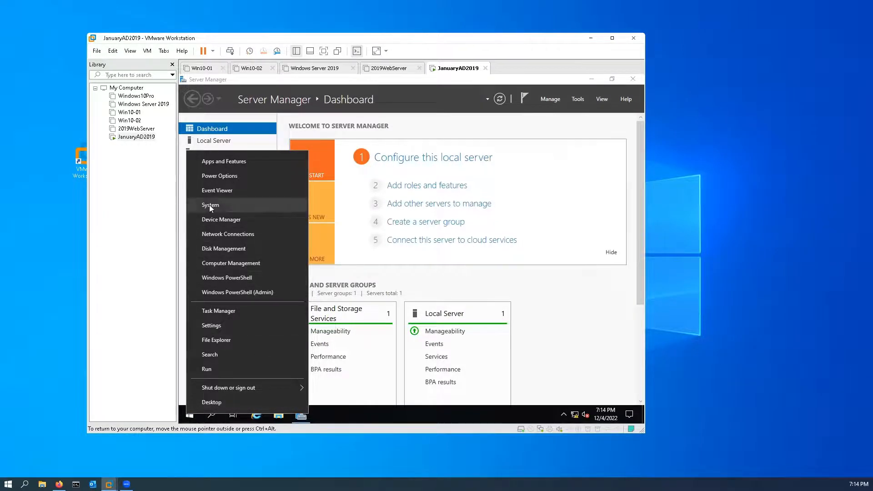
left_click(228, 206)
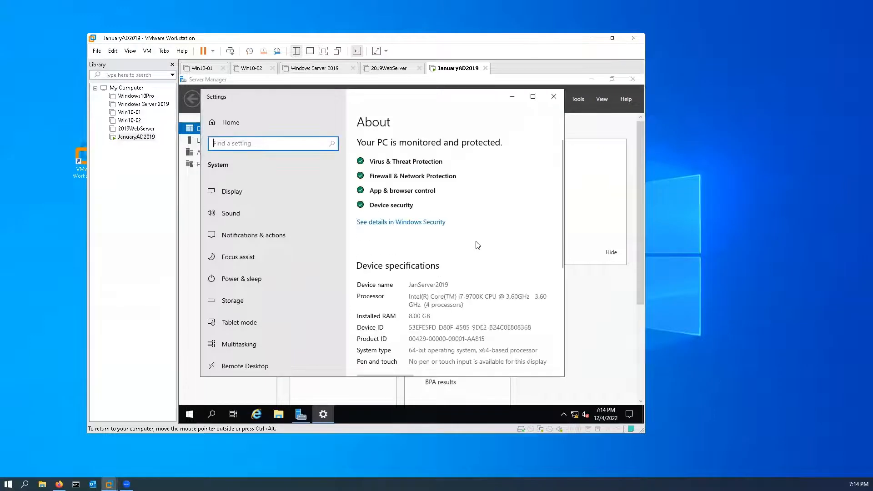
scroll(470, 229, "down", 3)
scroll(470, 230, "down", 3)
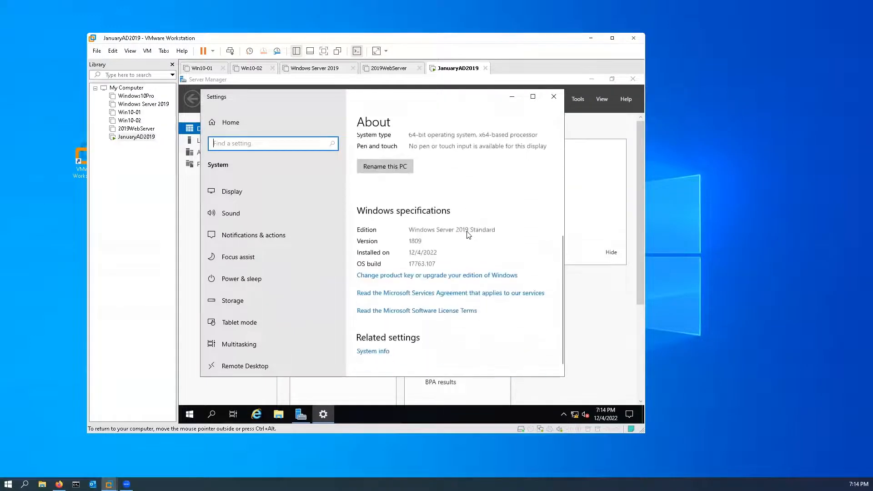
left_click(377, 344)
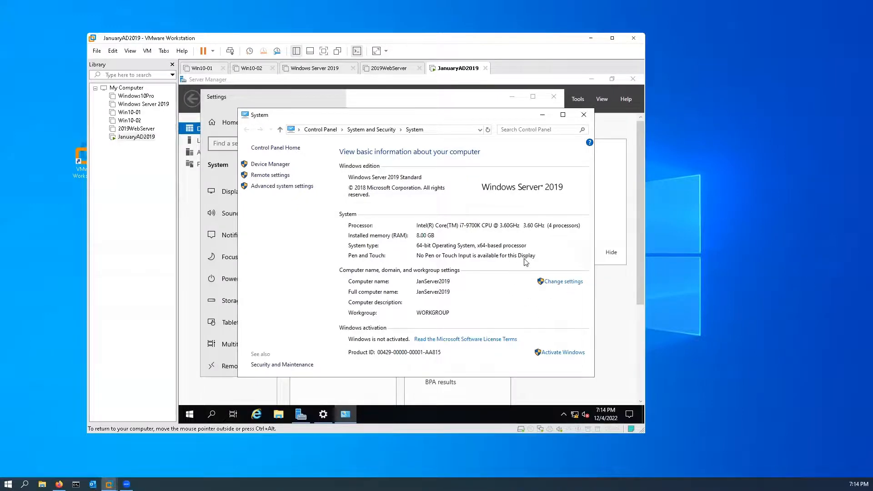
left_click(567, 284)
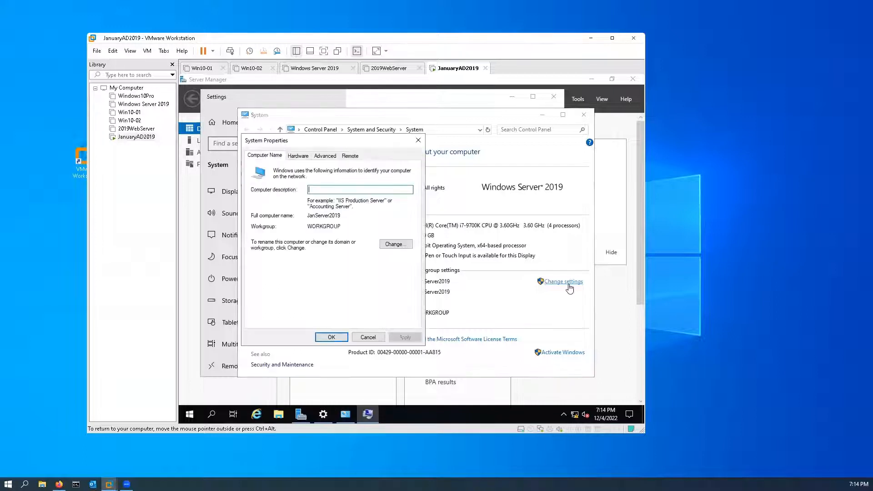
left_click(401, 245)
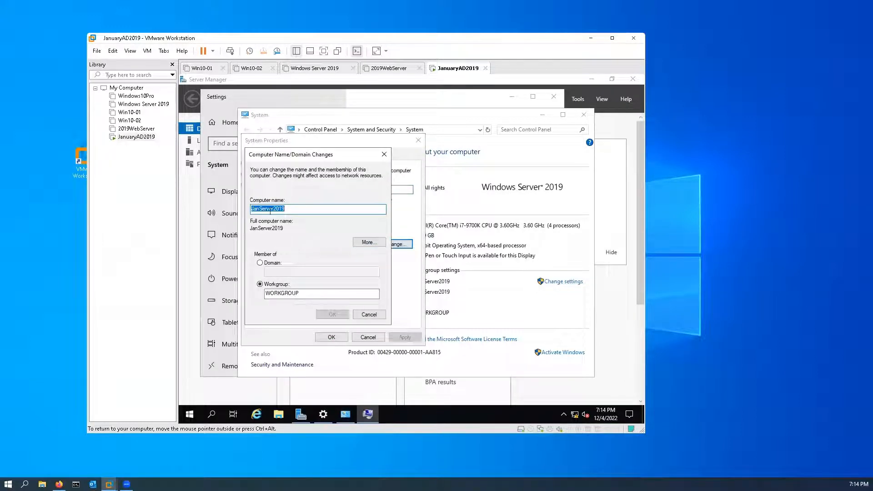
Rename the computer to JanAD2019 and restart the server to apply the change.
left_click(292, 208)
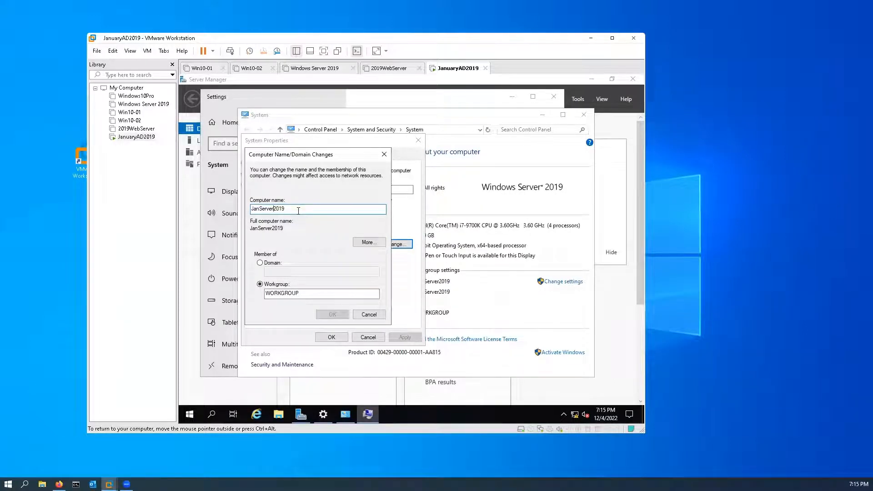
key("BackSpace")
key("BackSpace")
key("BackSpace")
key("BackSpace")
key("BackSpace")
key("BackSpace")
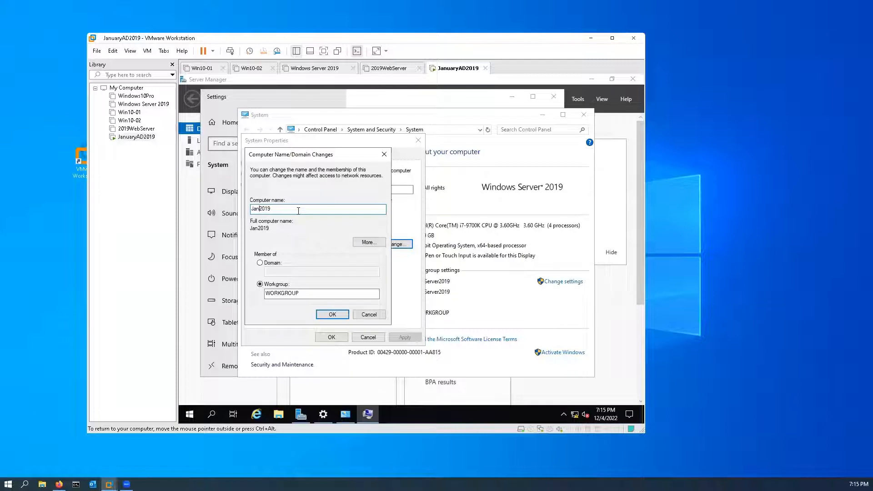
type("AD")
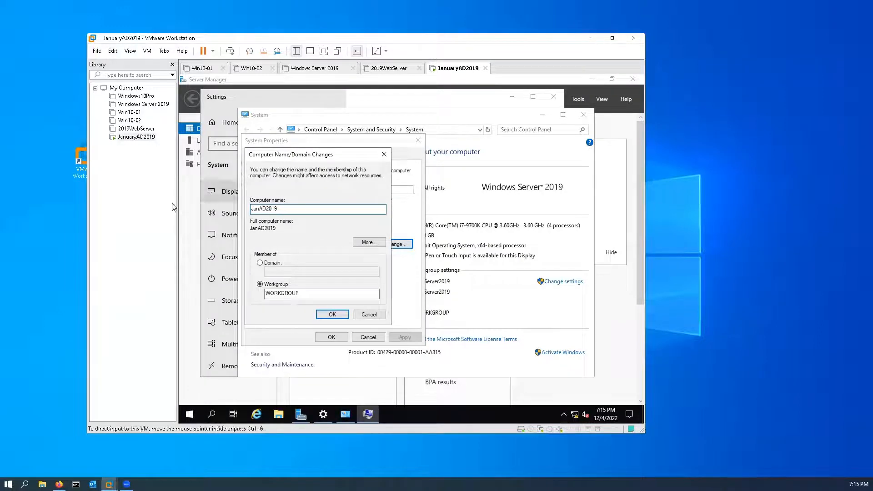
left_click(332, 315)
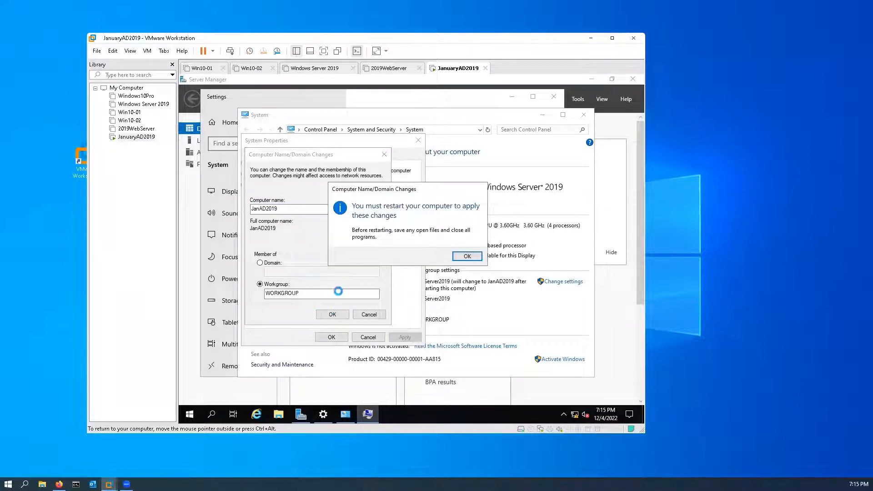
left_click(464, 256)
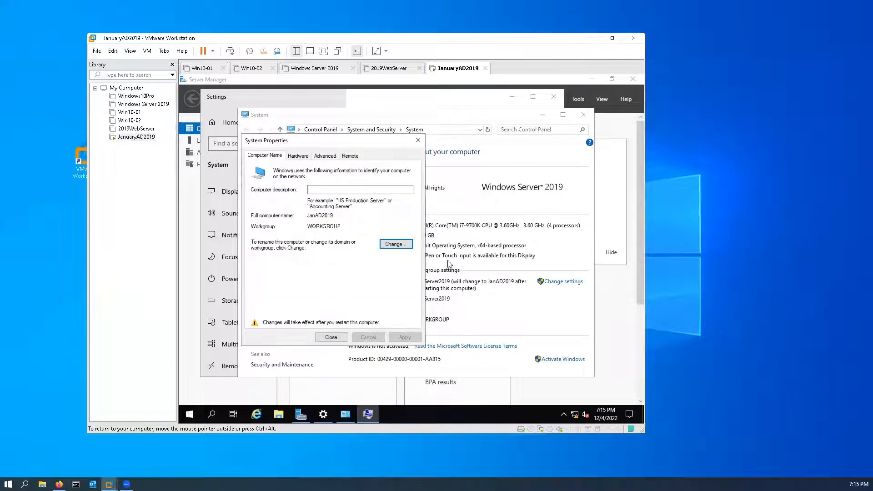
left_click(335, 340)
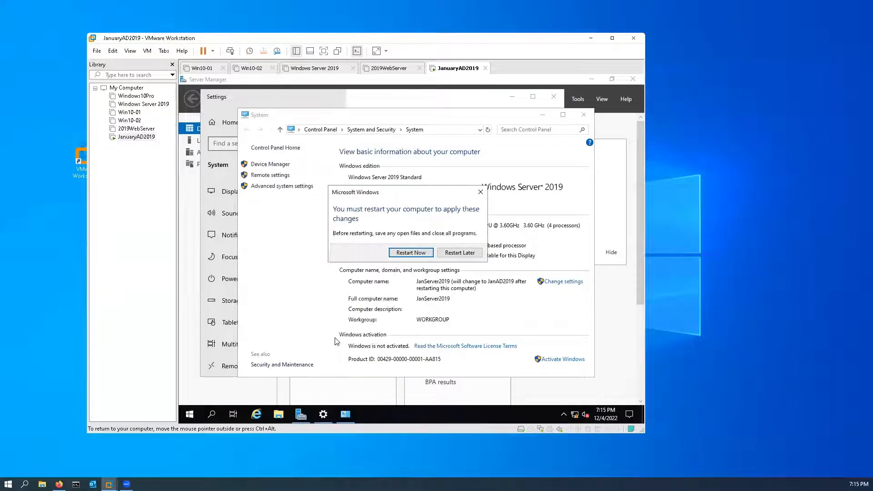
left_click(408, 254)
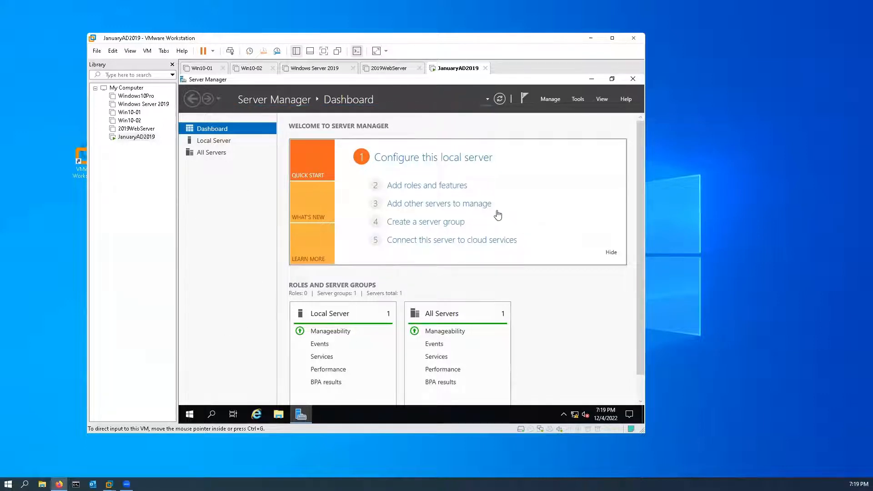
Change the Administrator account's password, leaving the old password blank and entering the new password in both the new and confirm fields.
left_click(231, 52)
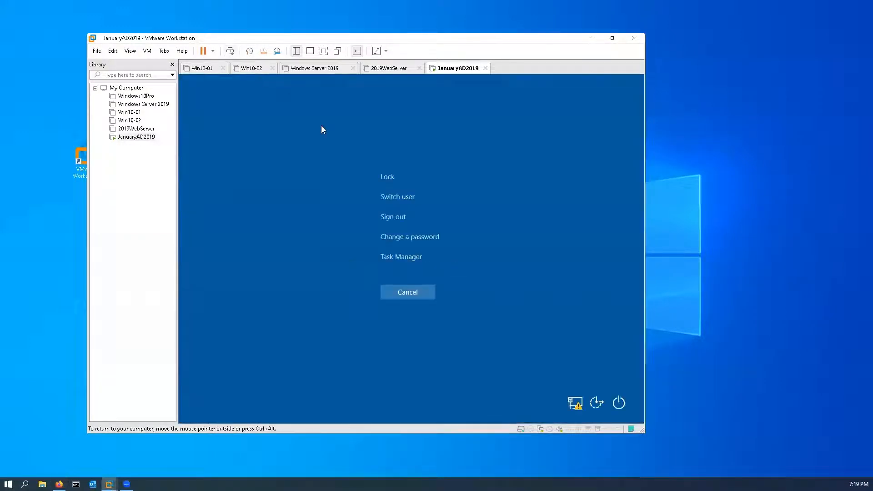
left_click(407, 238)
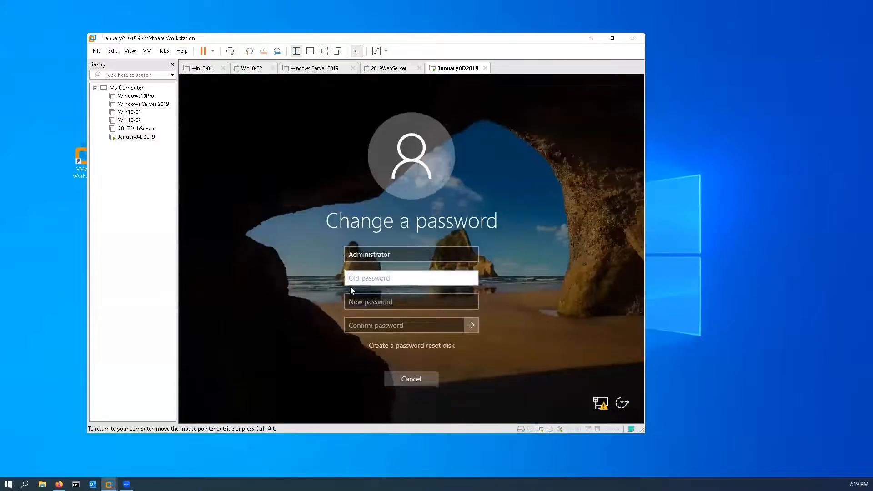
left_click(387, 301)
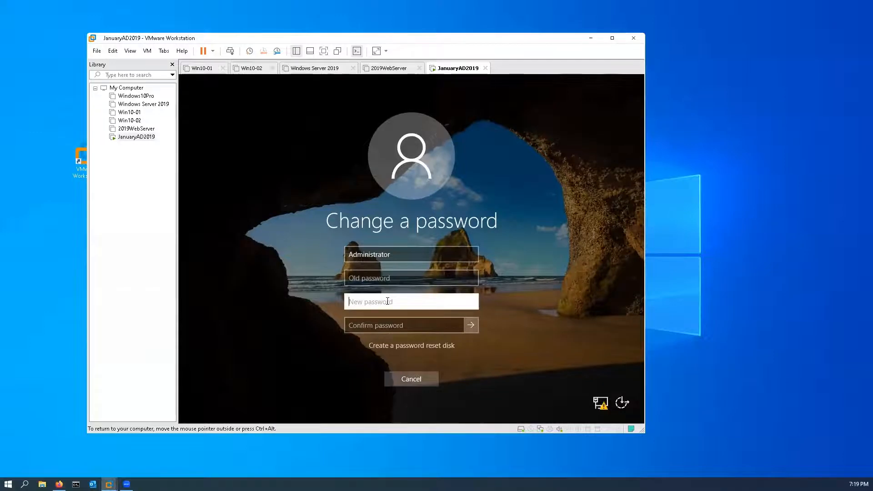
type("P••••••••••")
key("Tab")
type("••")
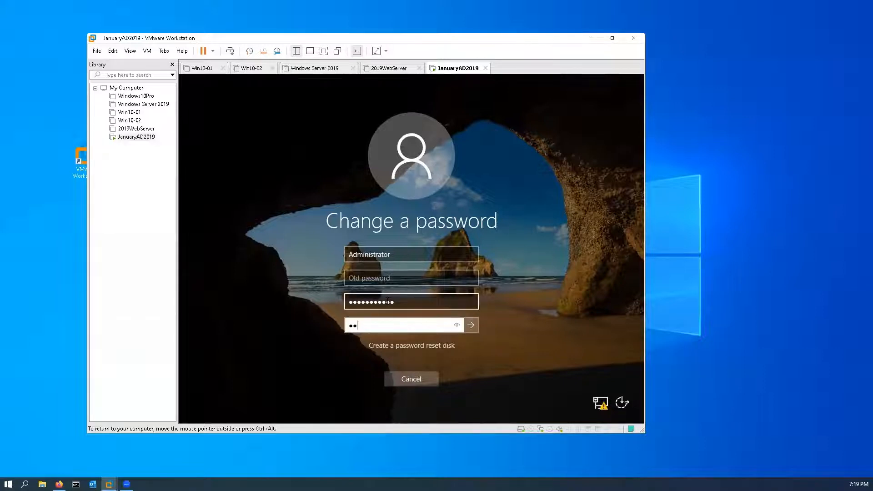
type("•••••••••")
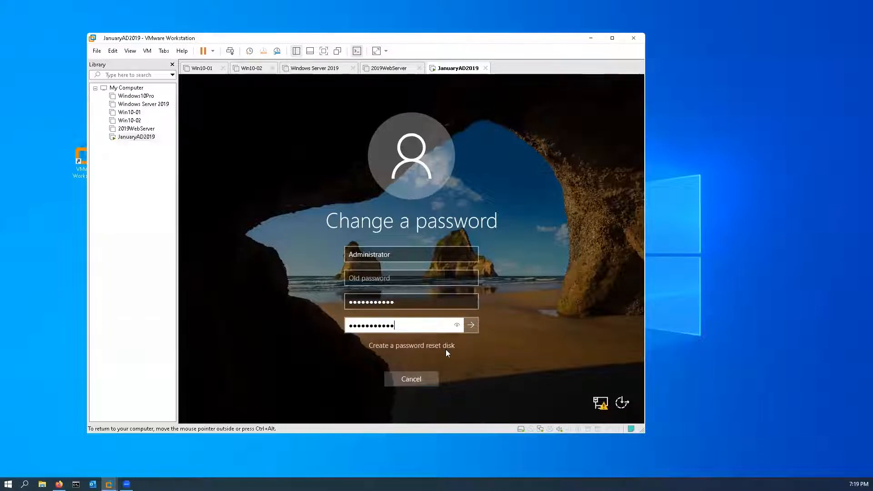
key("Return")
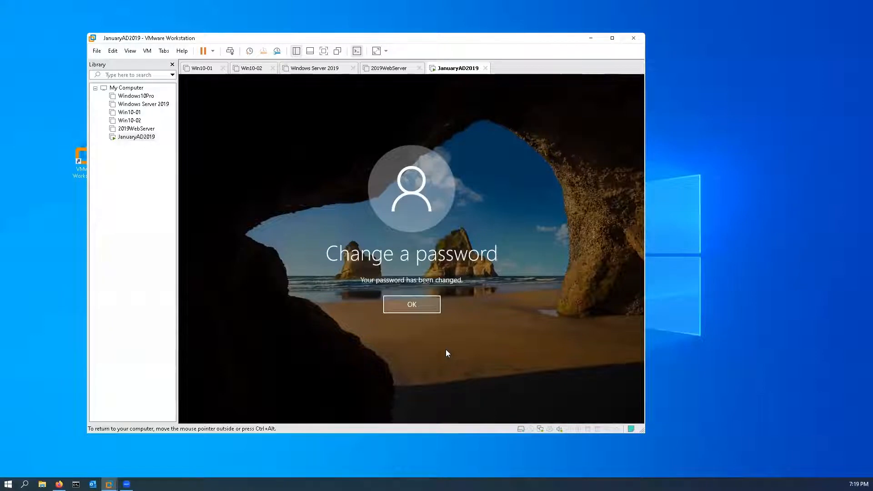
left_click(428, 306)
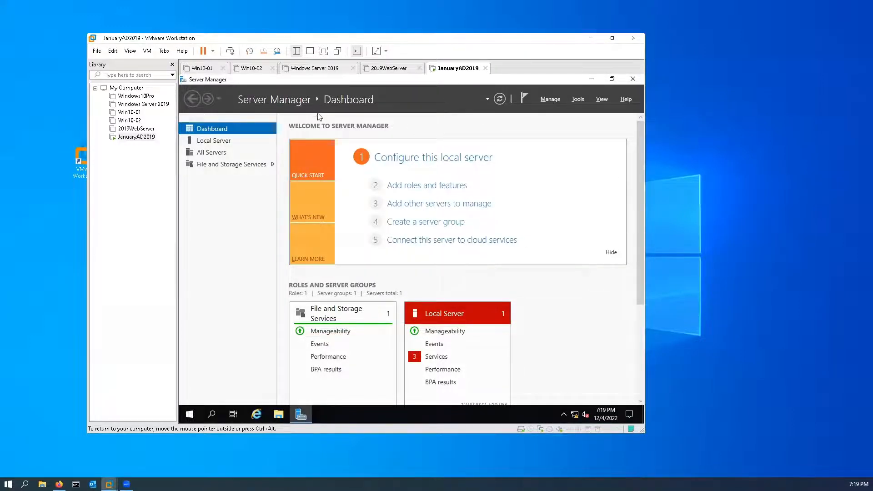
Start the Add Roles and Features Wizard with a role-based installation on server JanAD2019 and proceed to the server role selection.
left_click(551, 99)
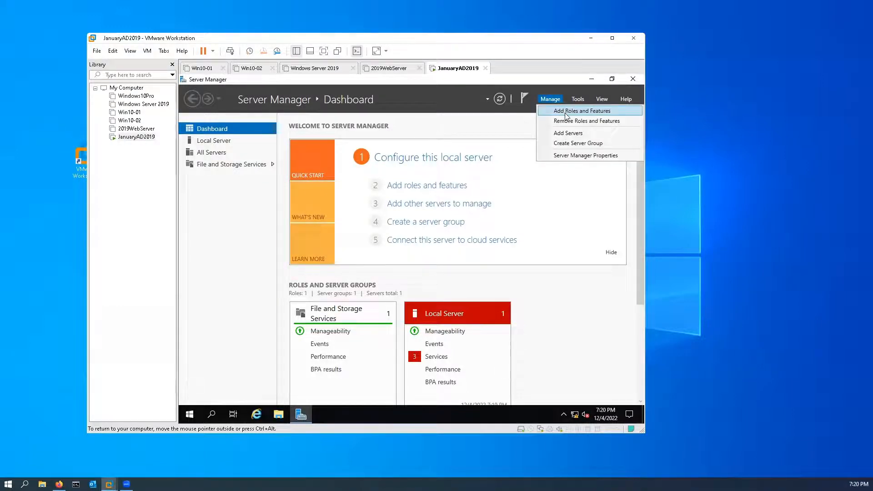
left_click(565, 113)
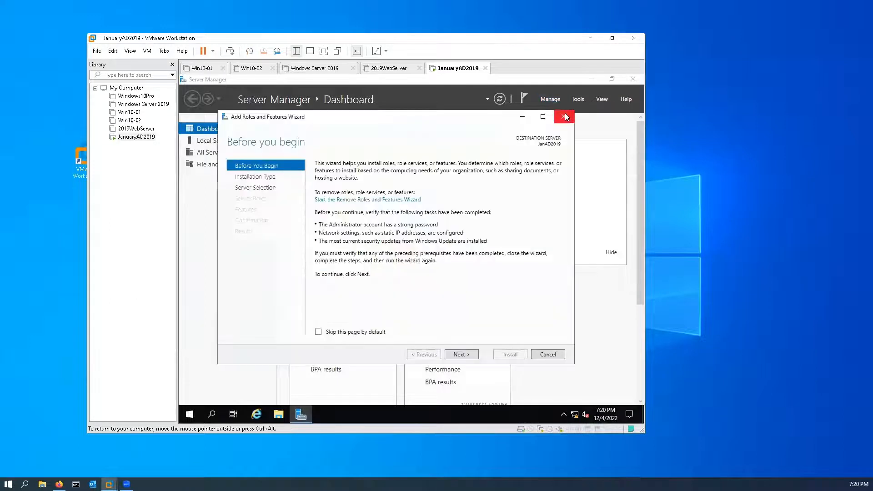
left_click(465, 355)
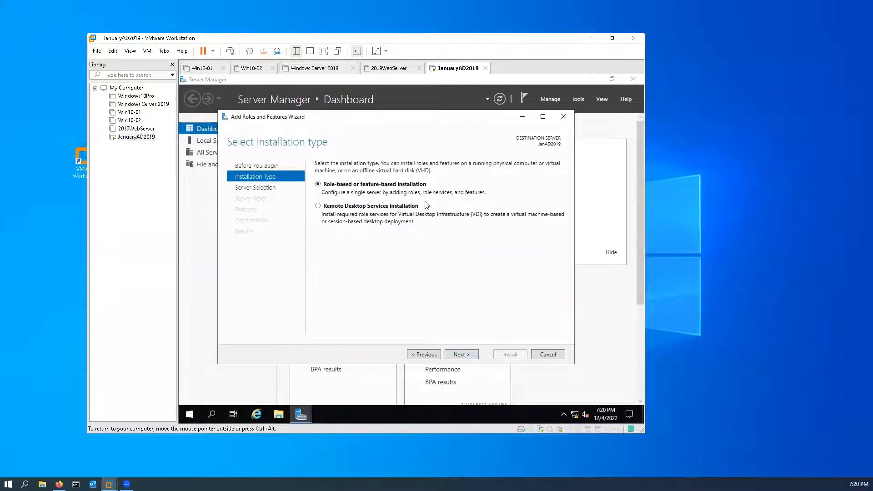
left_click(462, 354)
left_click(462, 354)
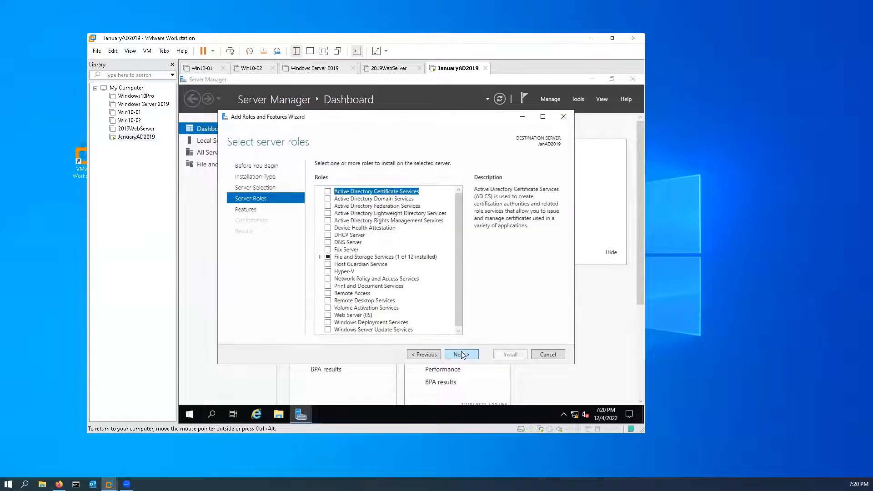
left_click(430, 357)
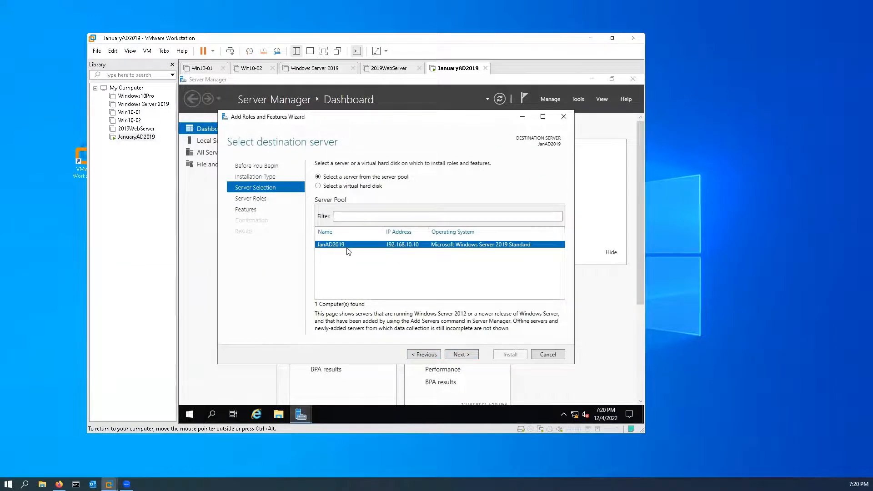
left_click(463, 355)
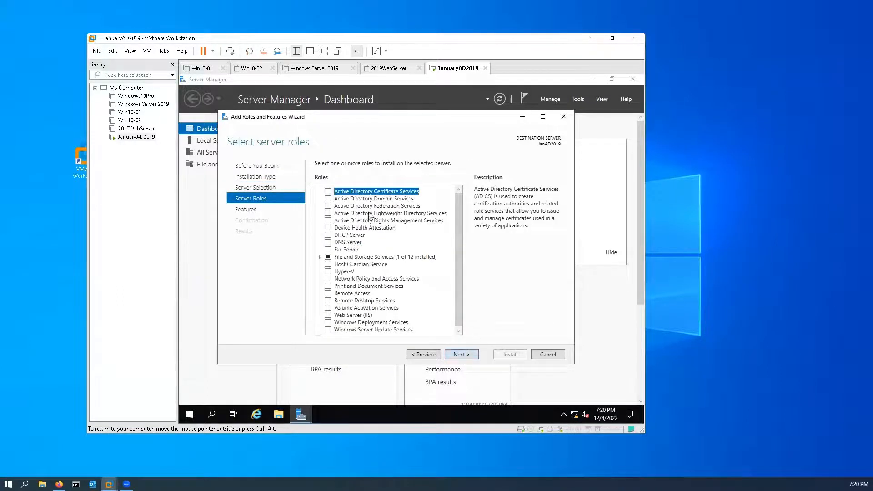
Select the Active Directory Domain Services and DNS Server roles, adding the required features and management tools for each.
left_click(328, 199)
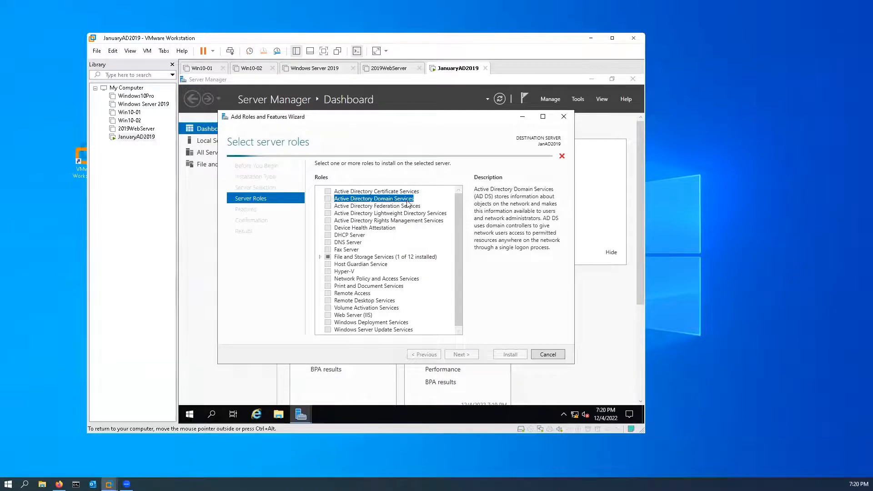
left_click(328, 199)
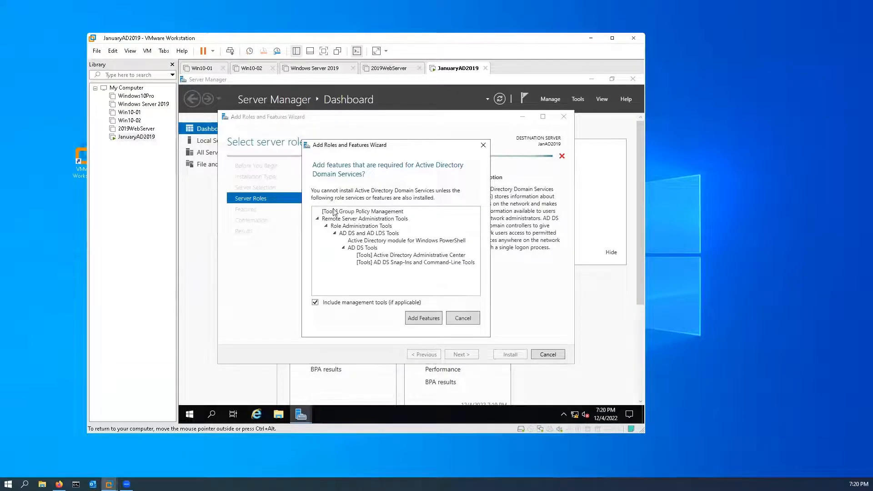
left_click(424, 320)
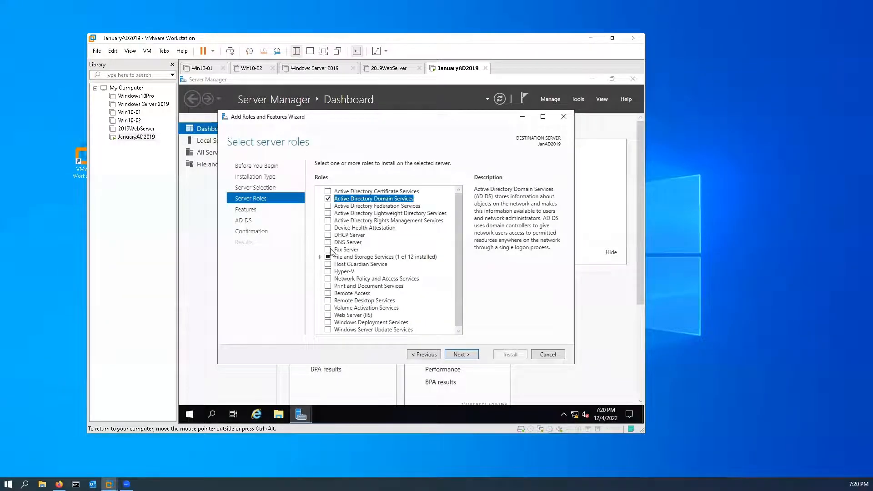
left_click(328, 242)
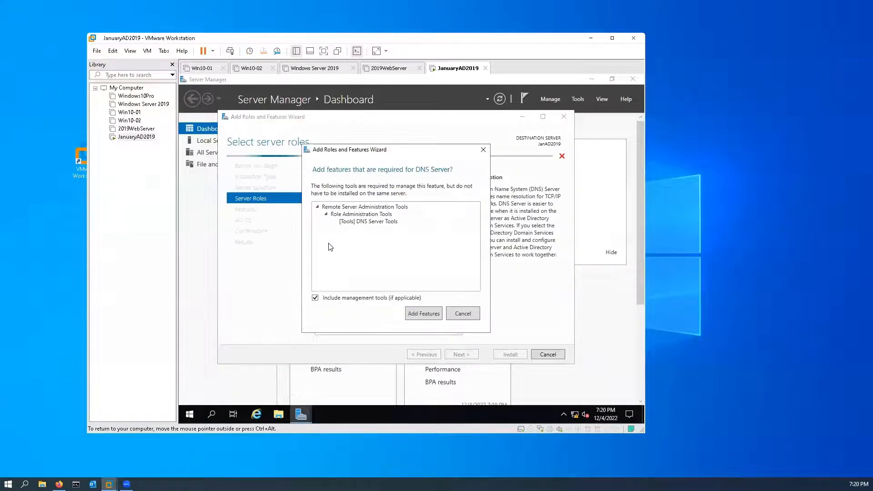
left_click(422, 313)
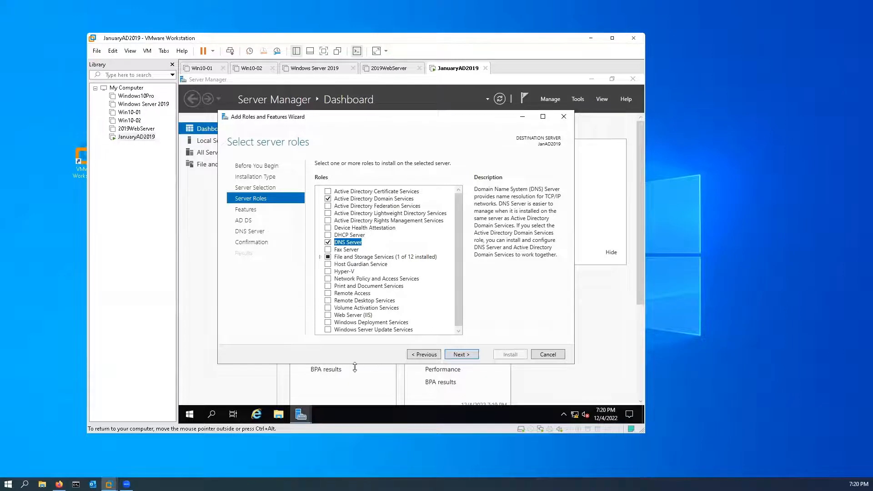
Keep the default features and install the selected roles without enabling automatic restart.
left_click(462, 355)
left_click(461, 355)
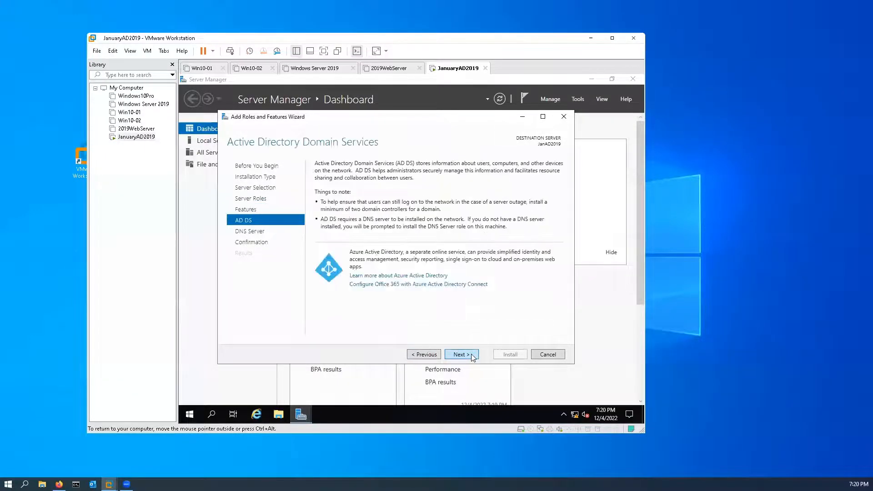
left_click(461, 354)
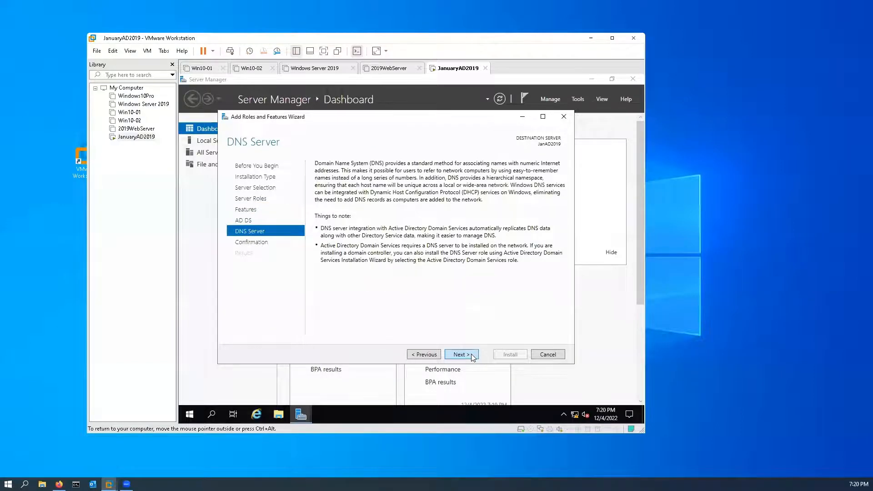
left_click(461, 354)
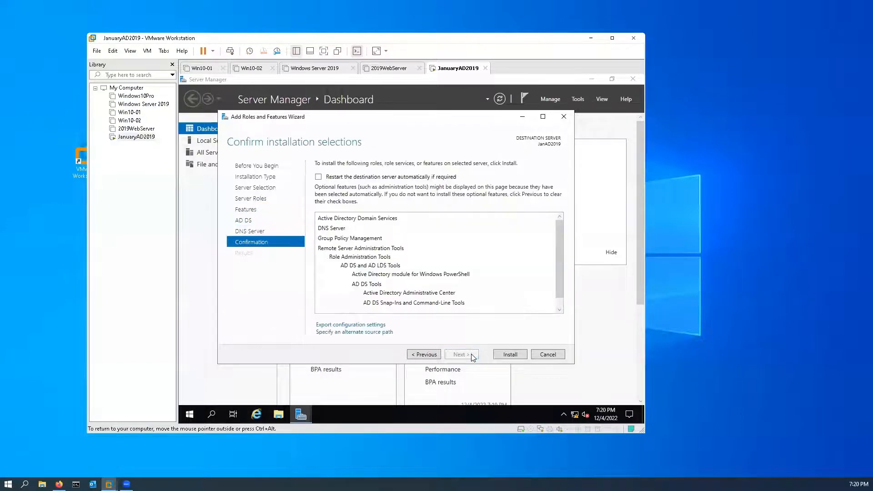
left_click(510, 355)
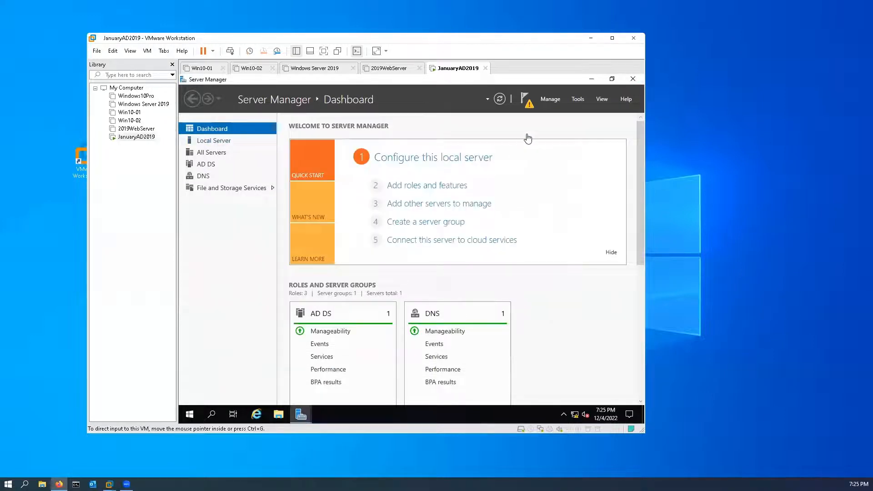
Start promoting the server to a domain controller, adding a new forest with root domain name JanuaryMK.com.
left_click(531, 106)
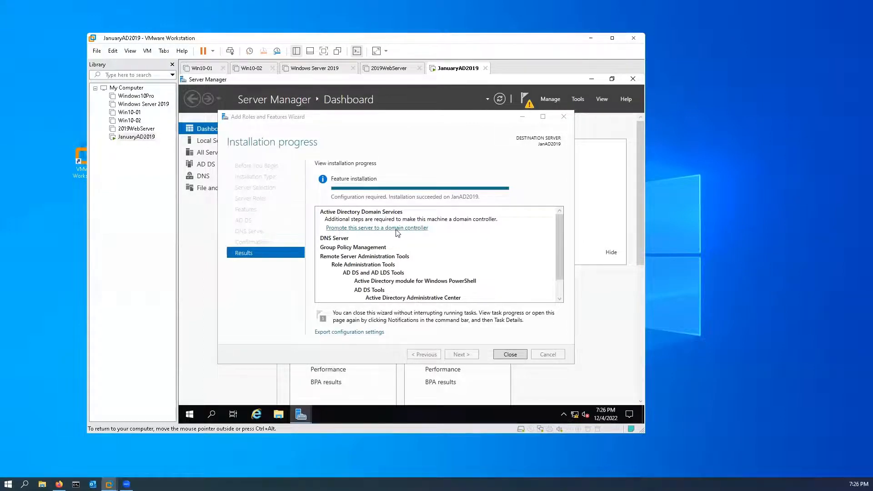
left_click(410, 227)
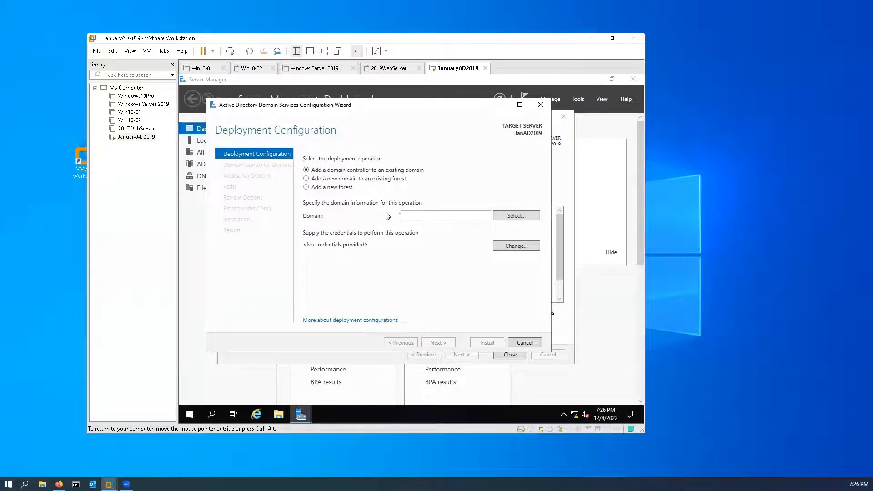
left_click(306, 187)
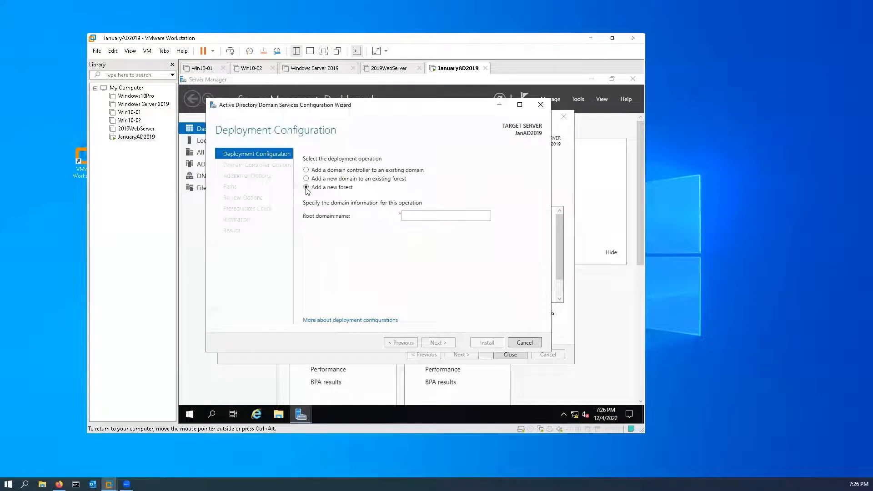
left_click(413, 215)
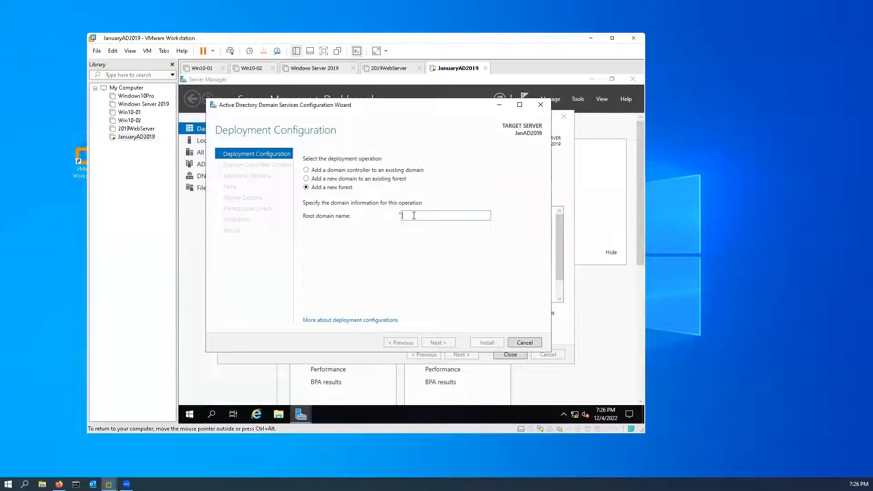
type("J")
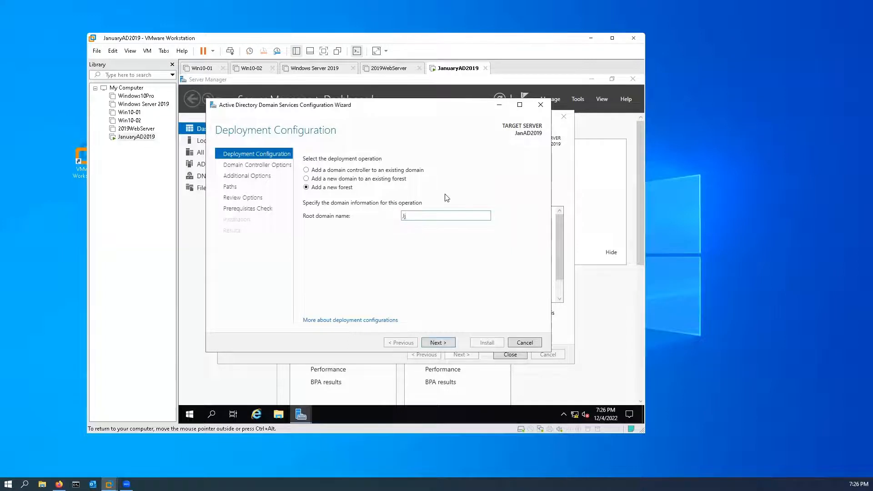
type("anuaryMK.com")
left_click(438, 343)
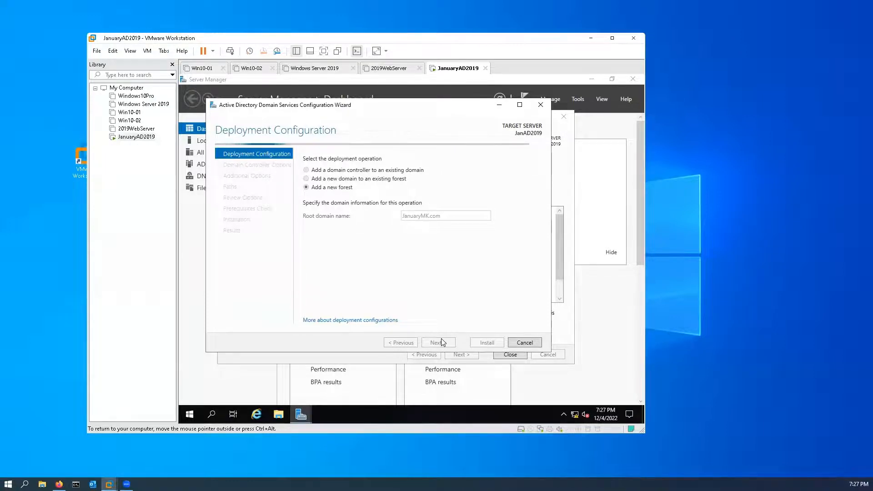
left_click(441, 342)
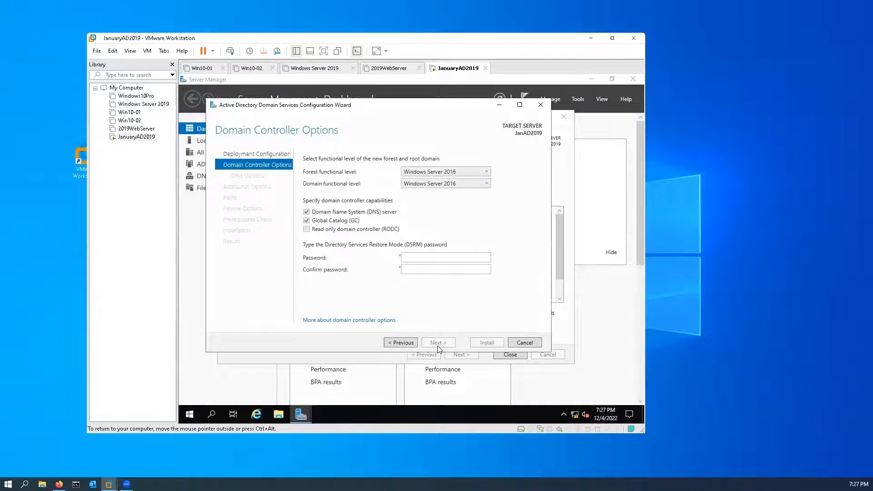
Enter and confirm the Directory Services Restore Mode password, keeping the default domain controller options.
left_click(447, 257)
key("Tab")
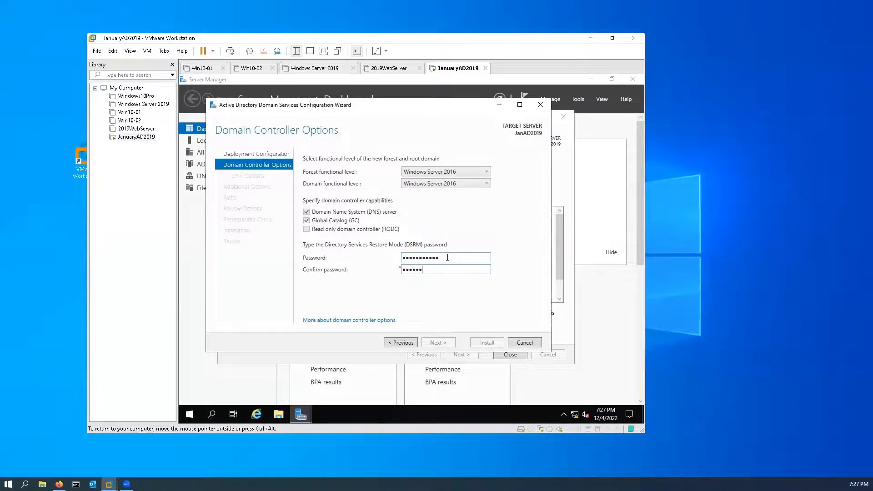
type("•••••••••••")
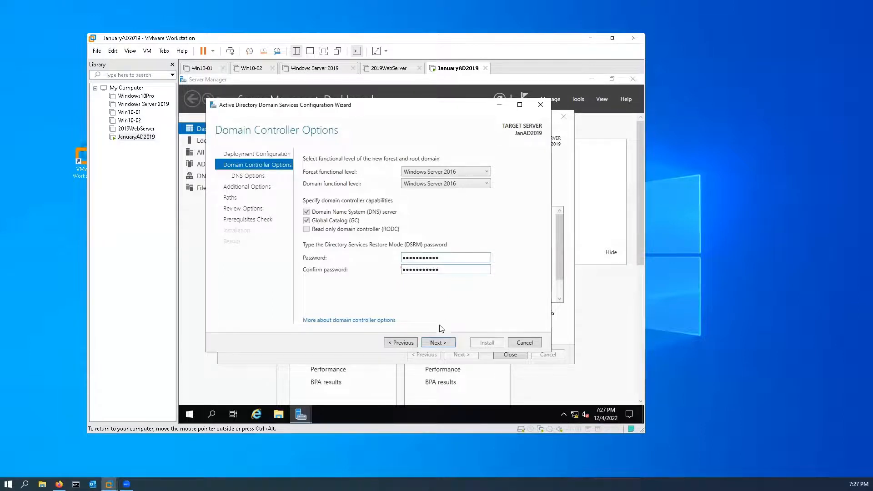
left_click(438, 342)
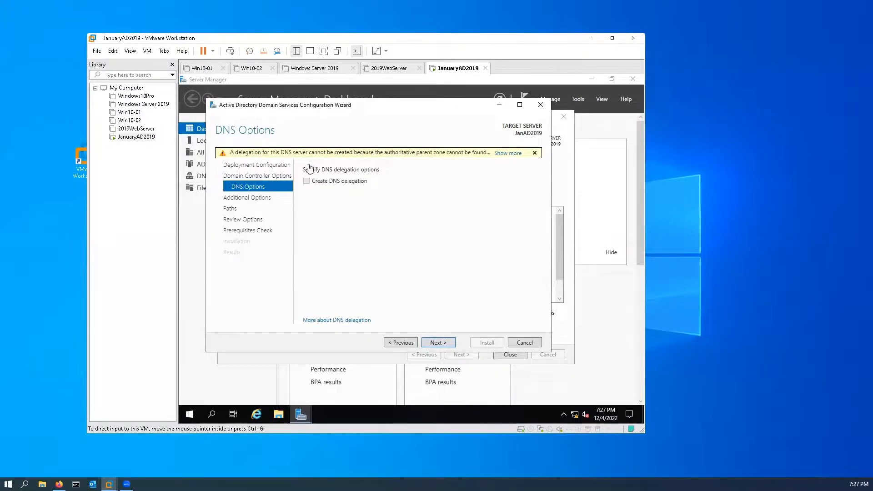
Accept the default DNS options, NetBIOS name JANUARYMK and folder paths, and install the domain controller after the prerequisites check.
left_click(436, 342)
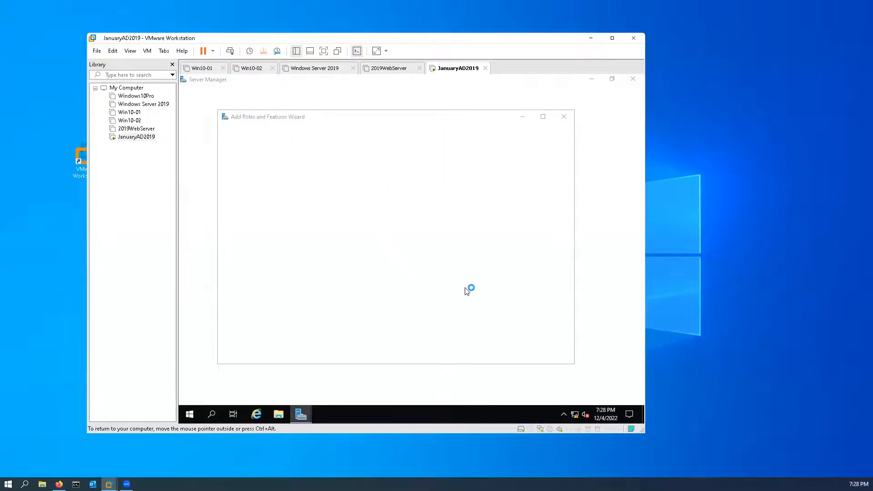
left_click(591, 80)
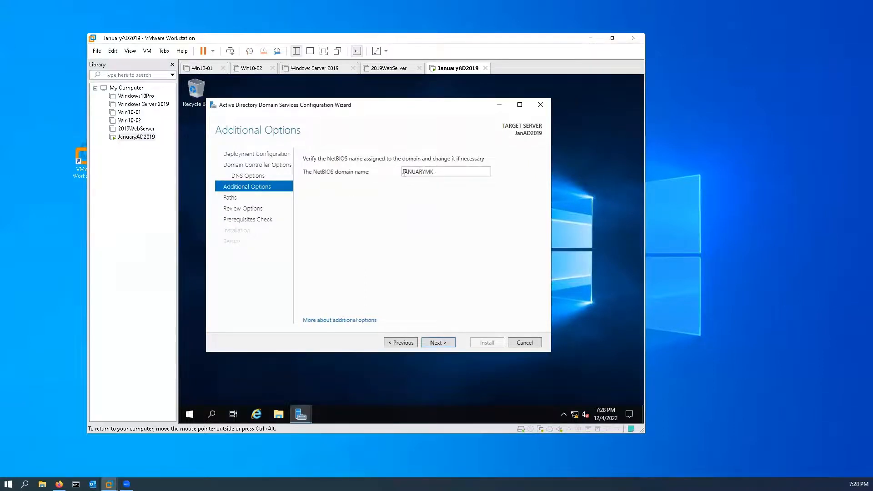
left_click(447, 344)
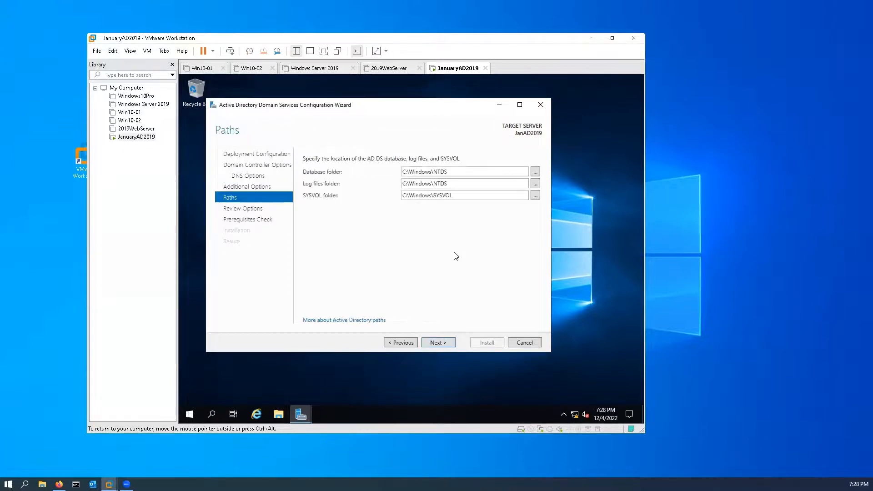
left_click(437, 342)
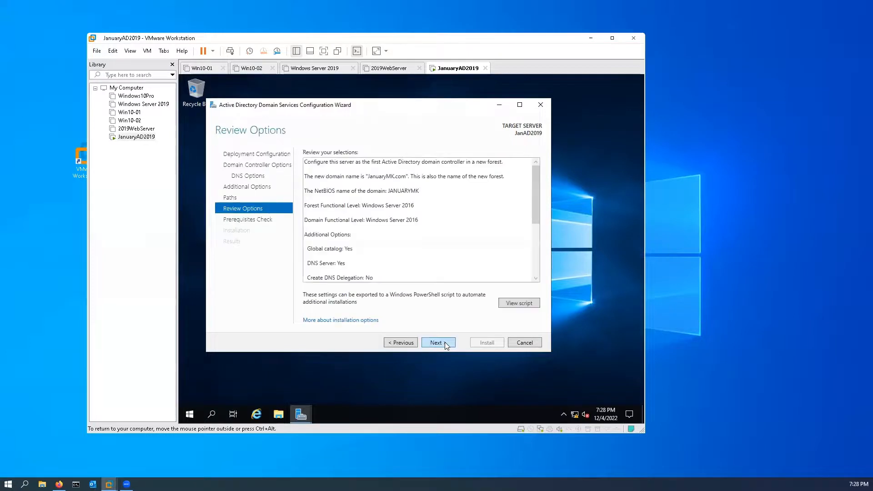
left_click(437, 342)
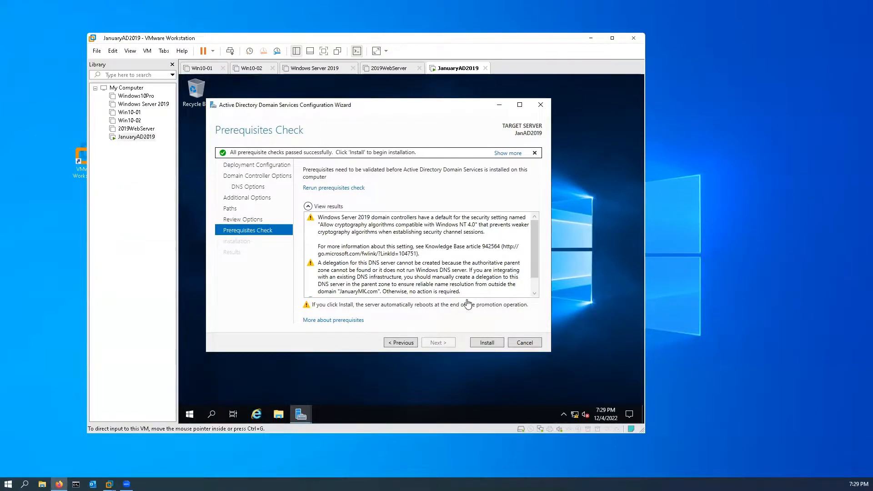
left_click(491, 344)
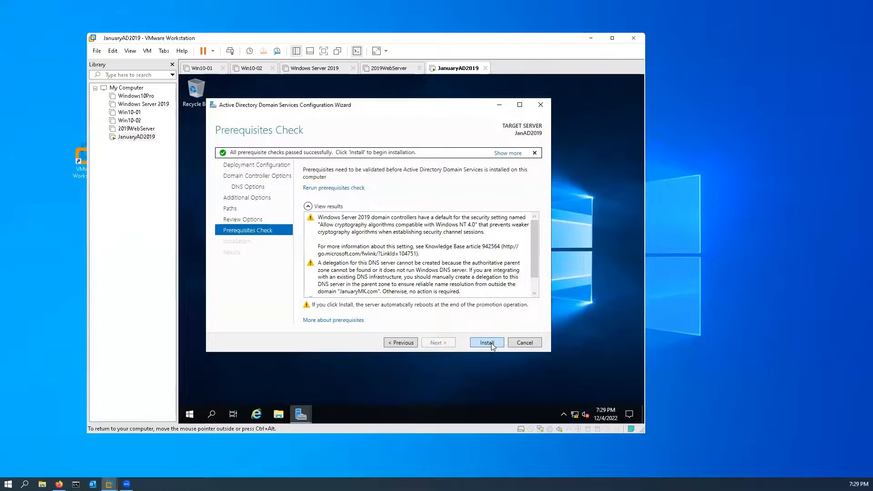
left_click(492, 344)
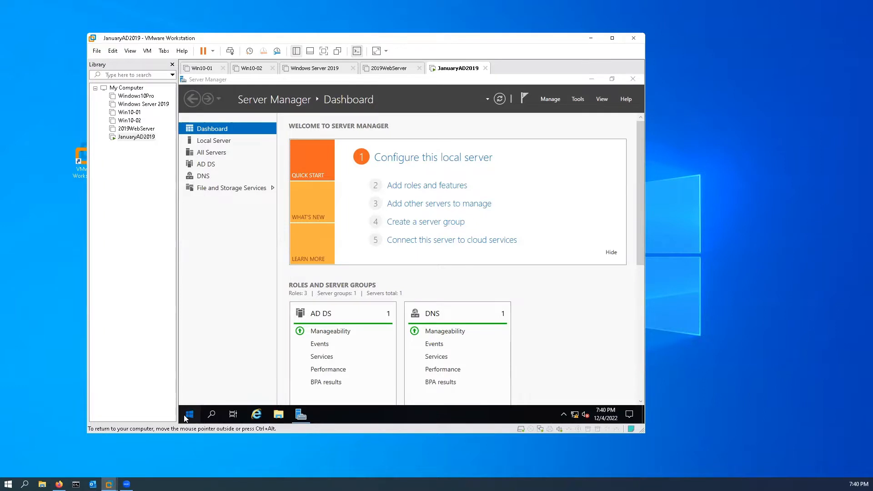
Open Active Directory Users and Computers from the server's Windows Administrative Tools.
left_click(187, 417)
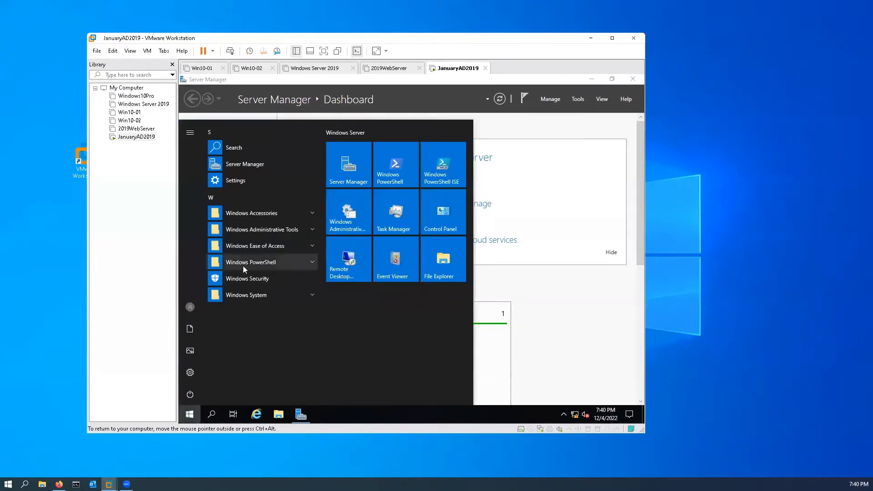
left_click(271, 233)
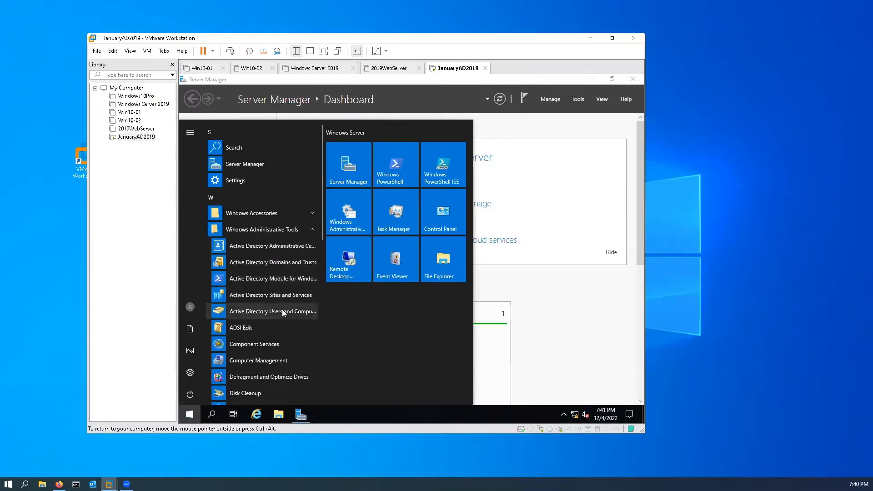
left_click(281, 311)
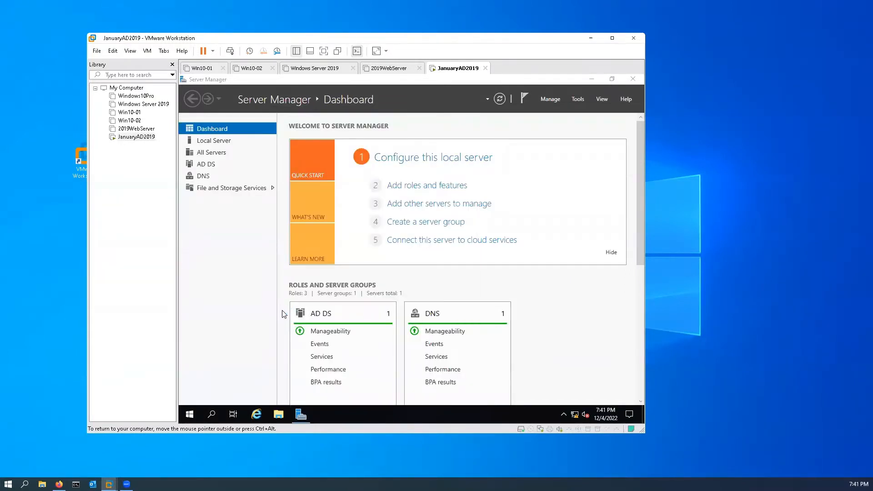